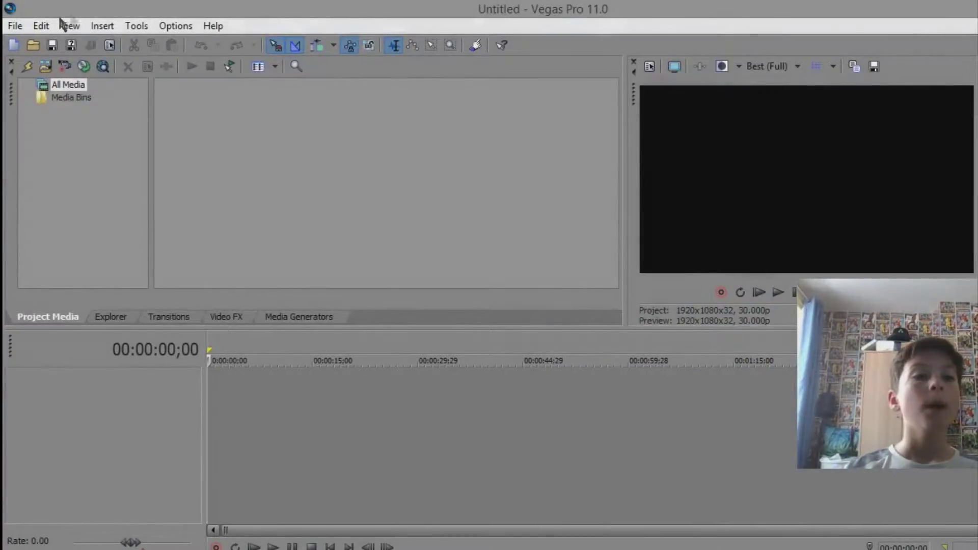
- Import the New Intro video and place it at the timeline start with its audio
click(34, 49)
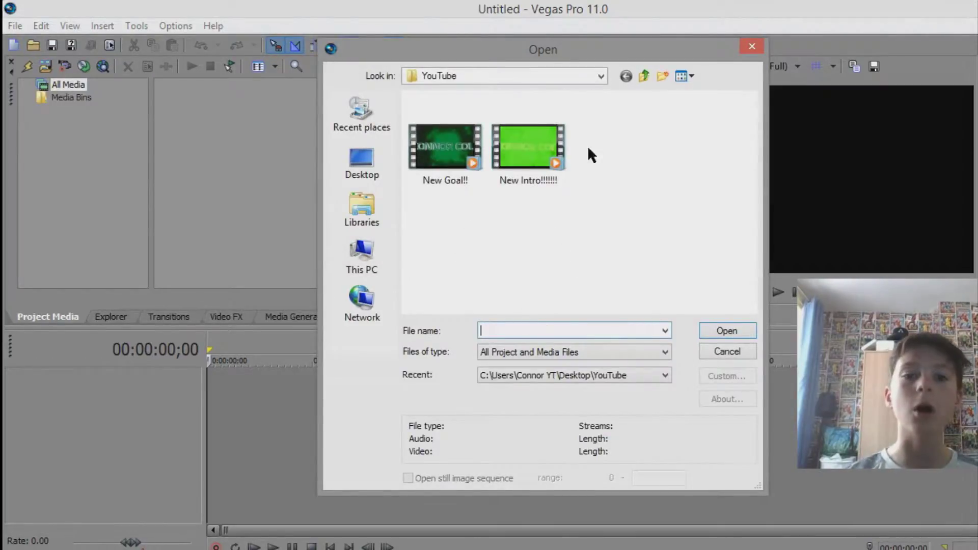
double_click(524, 156)
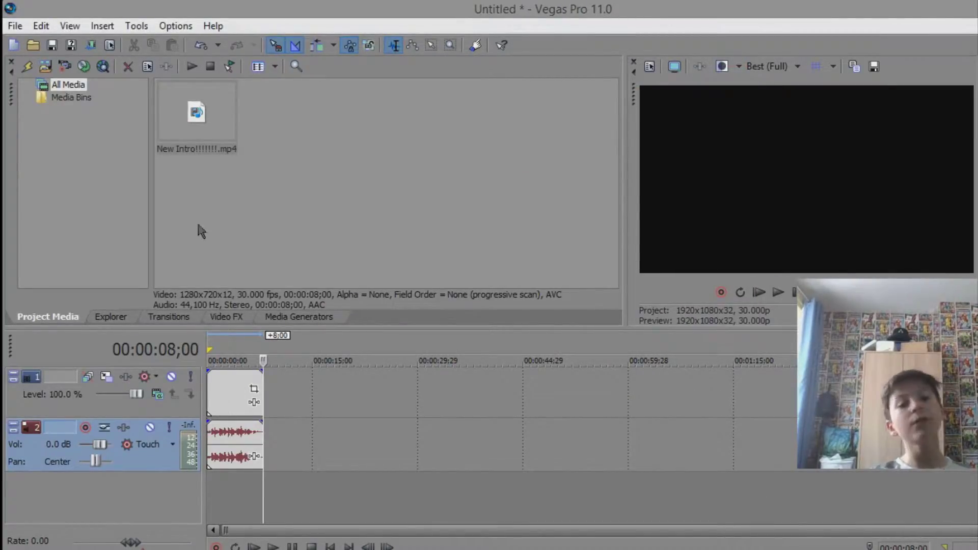
click(255, 392)
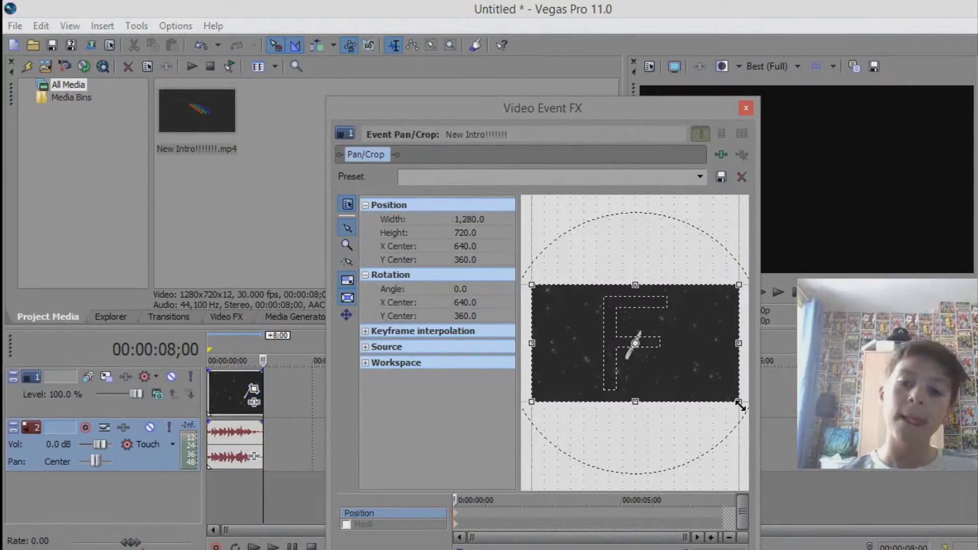
- Shrink the Event Pan/Crop box to a centred area of about 463 by 260
mouse_move(740, 405)
mouse_down()
mouse_move(635, 344)
mouse_move(700, 365)
mouse_up()
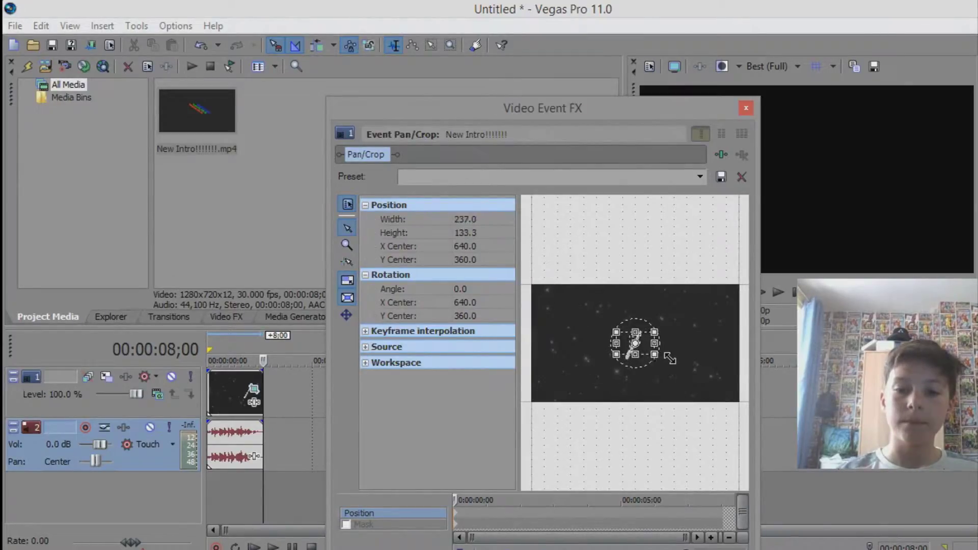
drag(700, 366, 714, 369)
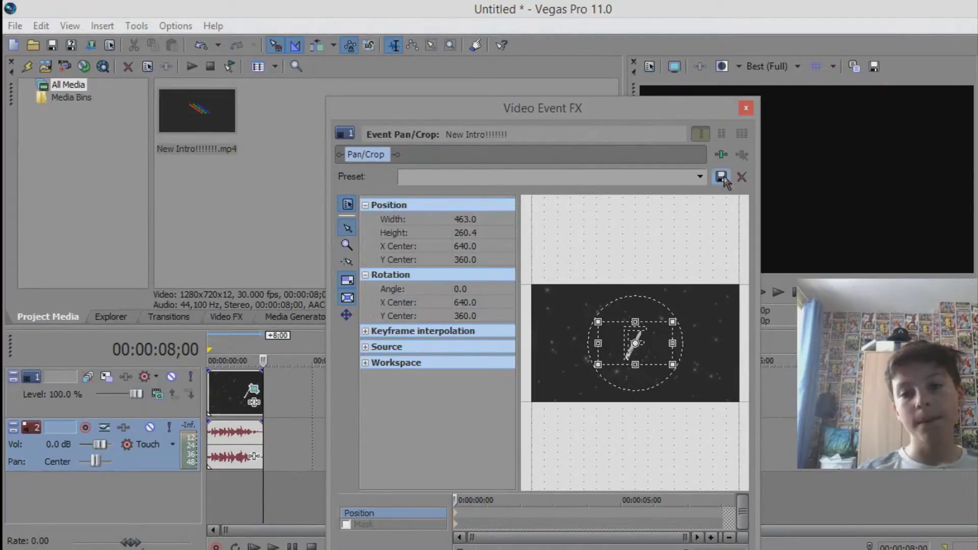
click(747, 109)
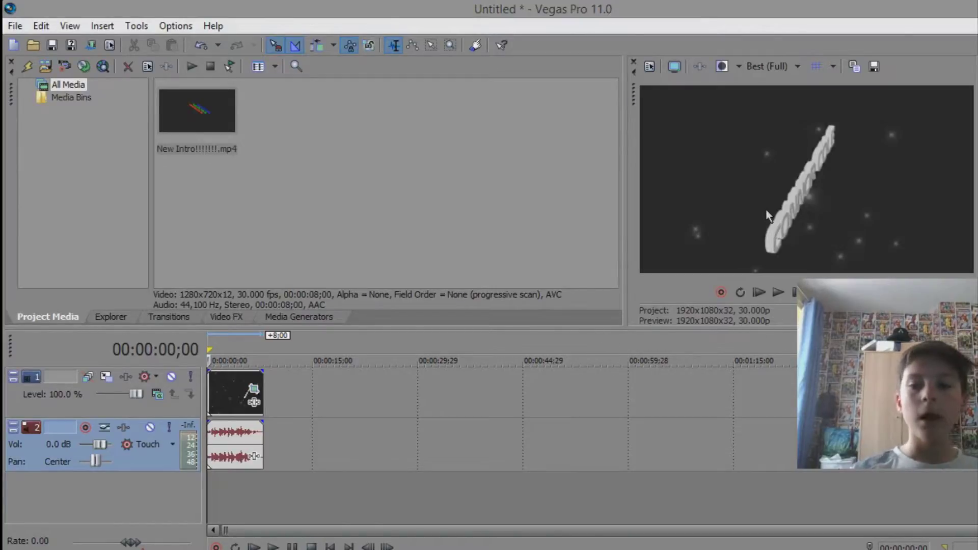
- Play the zoomed-in intro in the preview and stop it just under two seconds in
click(778, 294)
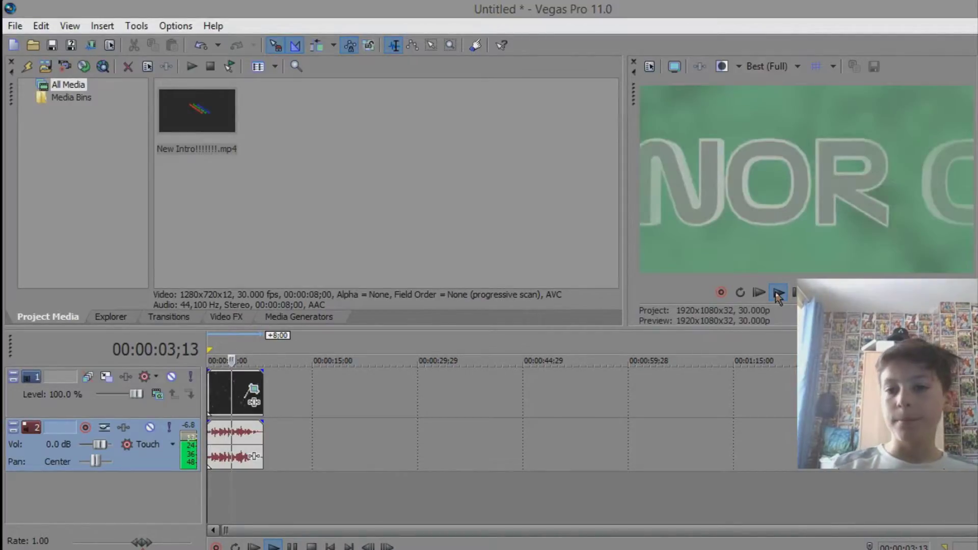
click(220, 391)
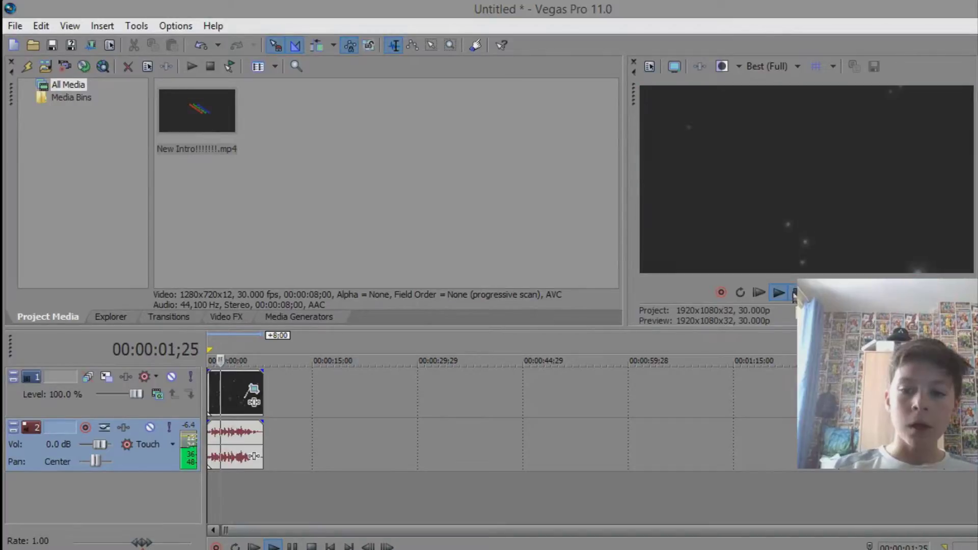
key(Return)
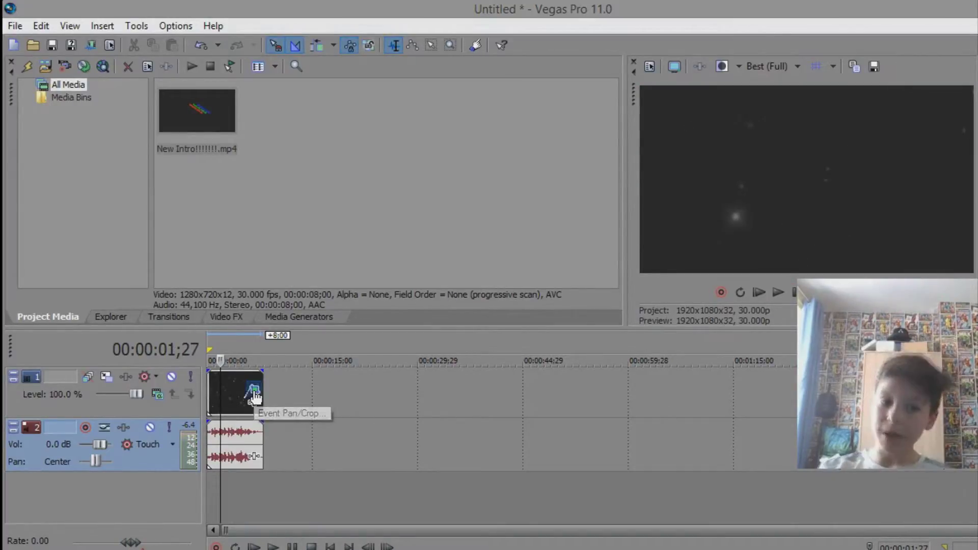
click(253, 396)
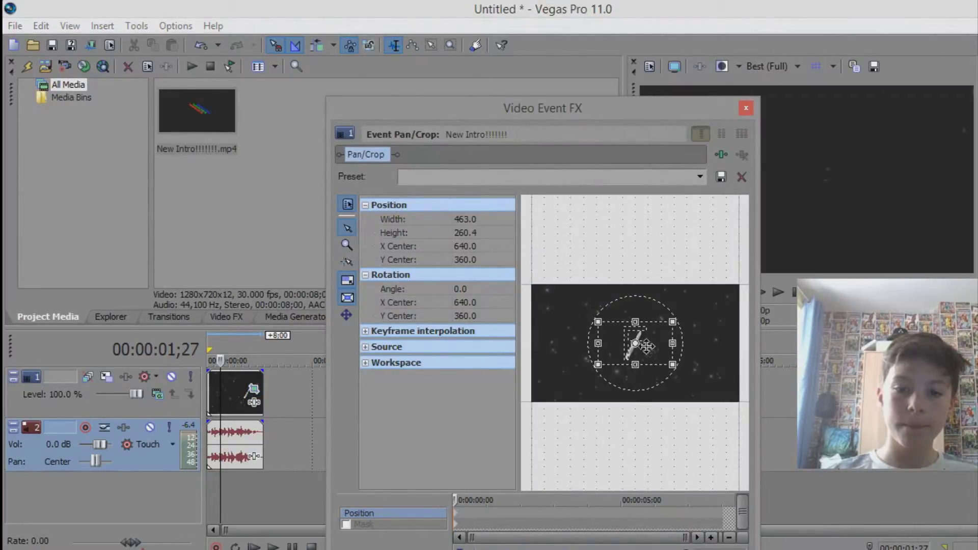
- Enlarge the Pan/Crop box back to about 1205 by 678 and recentre it on the frame
drag(611, 328, 577, 309)
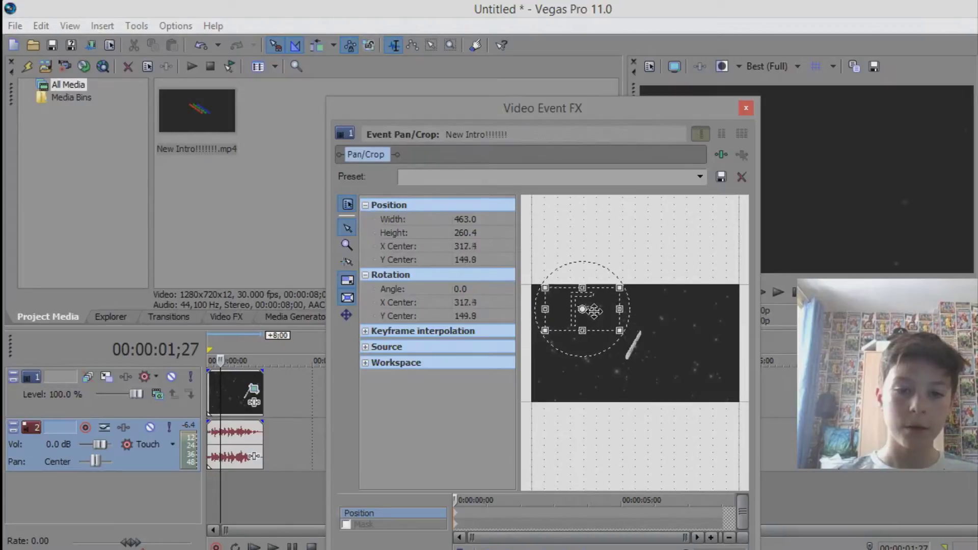
drag(605, 330, 743, 410)
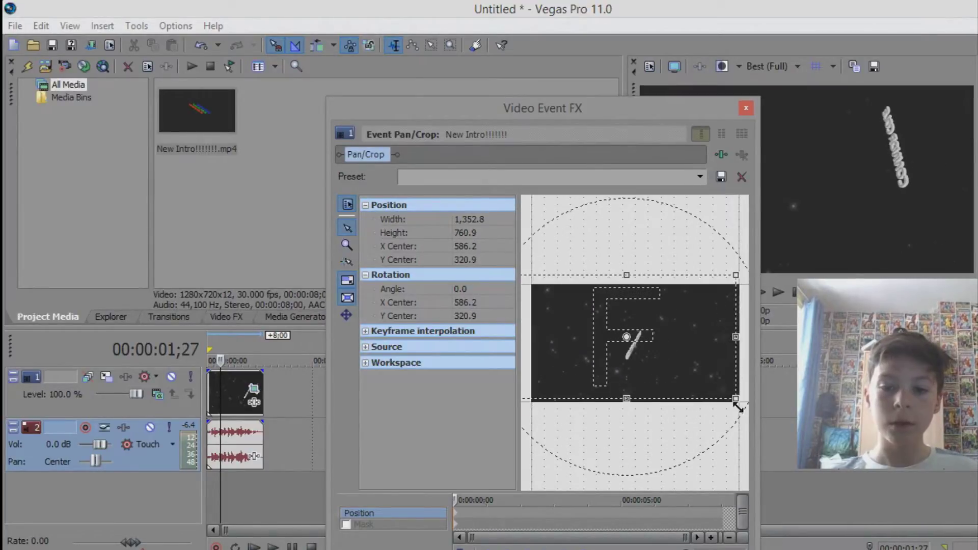
drag(743, 411, 723, 384)
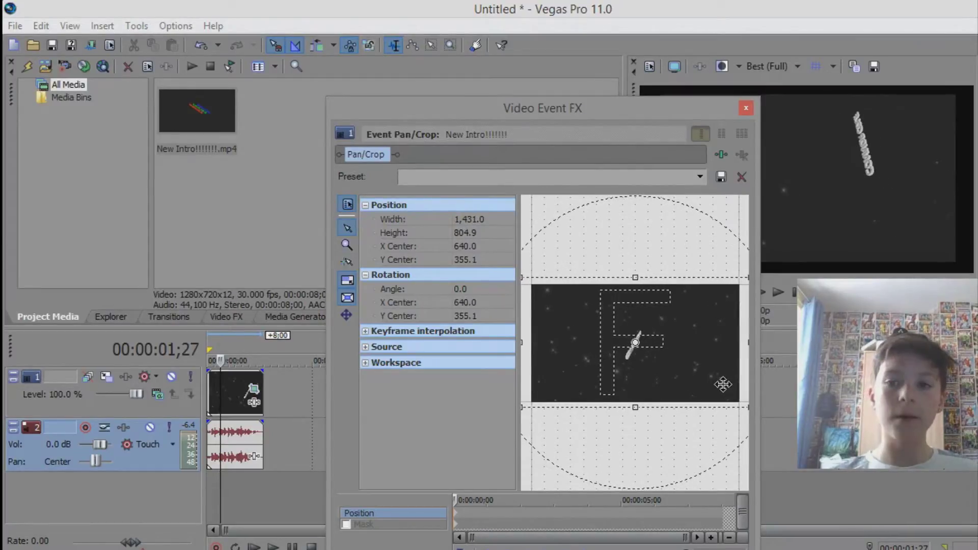
scroll(716, 387, down, 2)
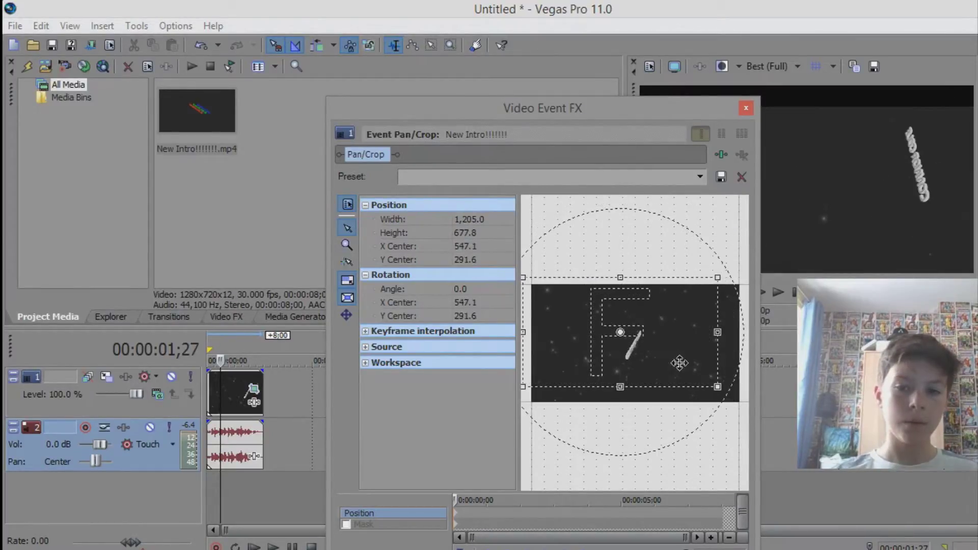
drag(716, 386, 692, 370)
drag(671, 337, 672, 340)
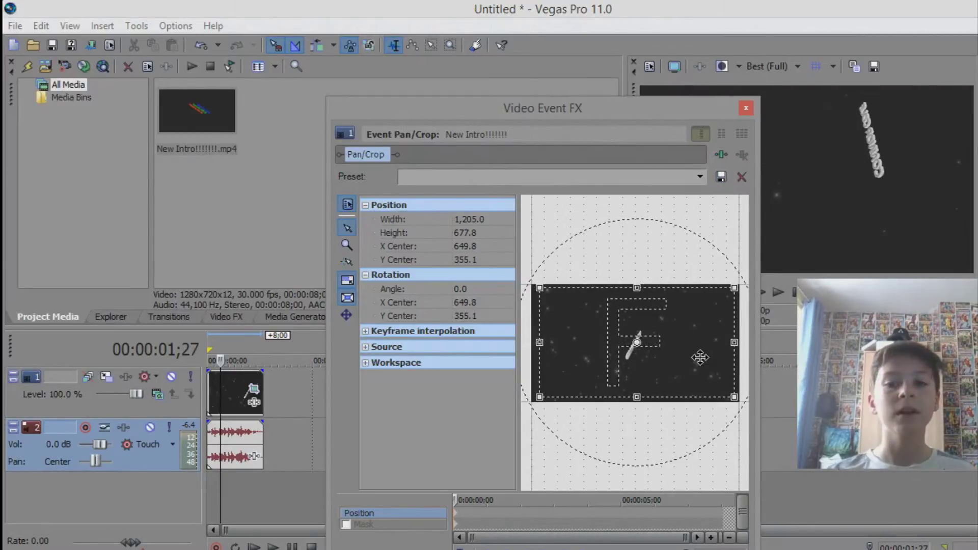
click(745, 107)
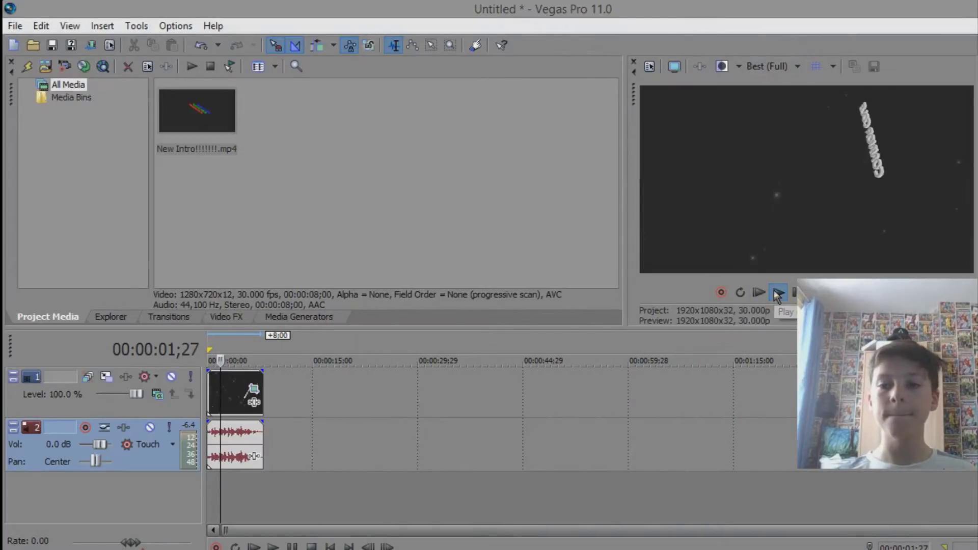
- Play the restored near-full-frame intro in the preview and stop around two seconds
click(778, 292)
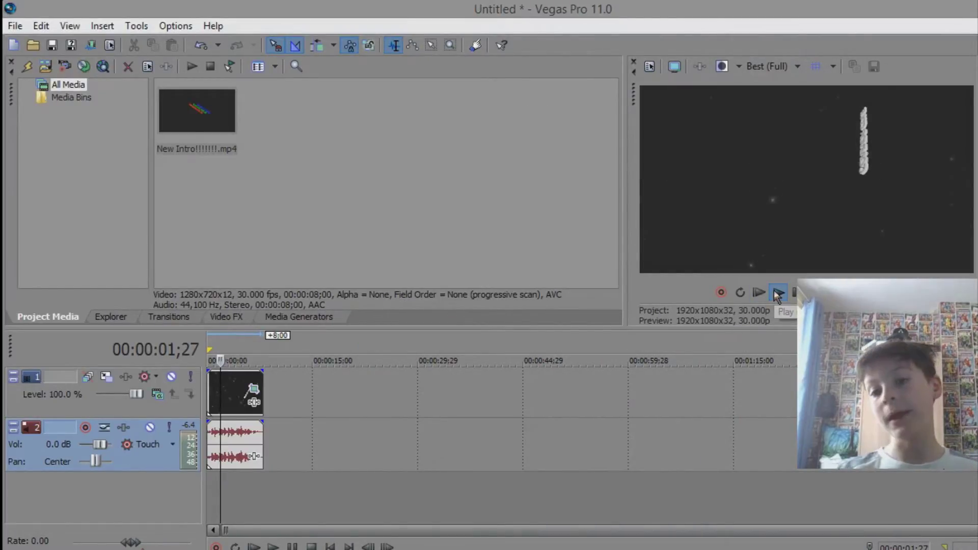
click(778, 294)
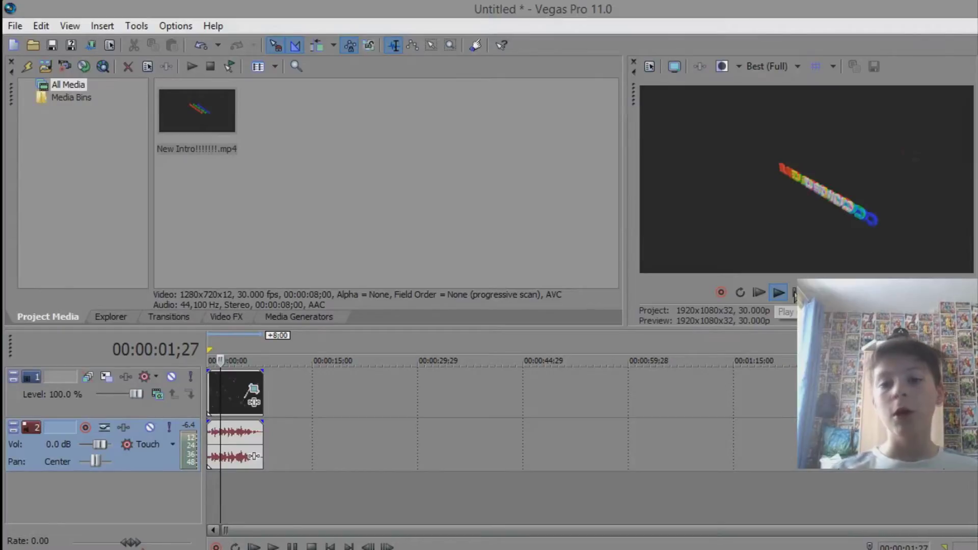
click(794, 294)
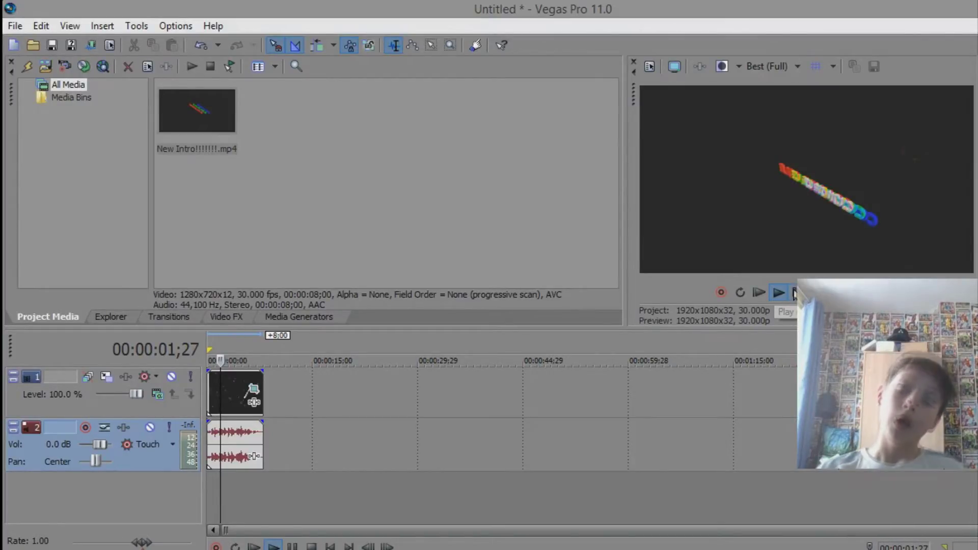
click(795, 294)
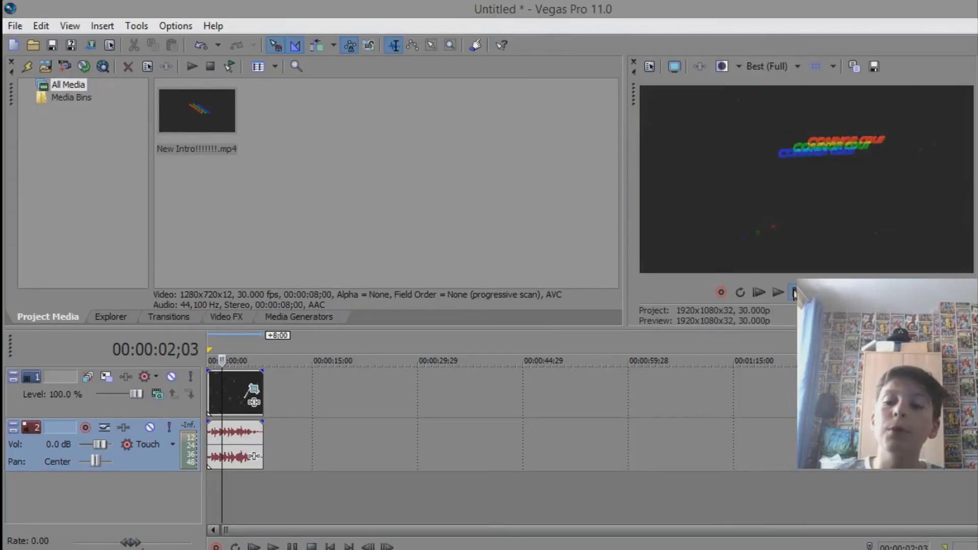